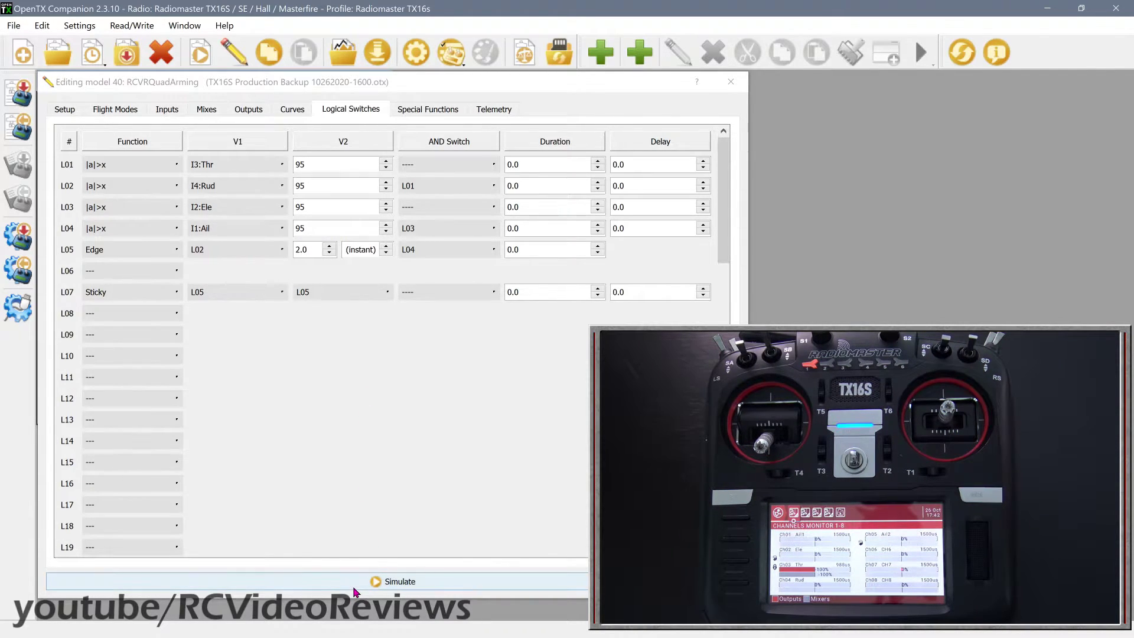
Simulate the model and test L01 by moving the left stick's throttle to about -32%, 100% and 21%
left_click(370, 581)
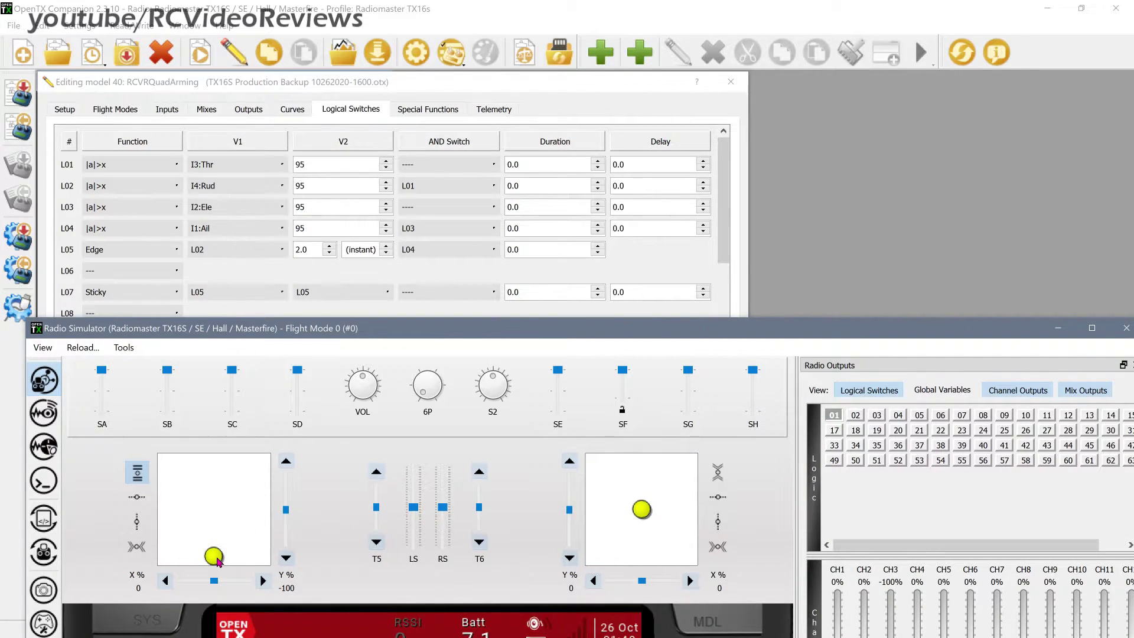
left_click(835, 416)
left_click_drag(218, 558, 218, 525)
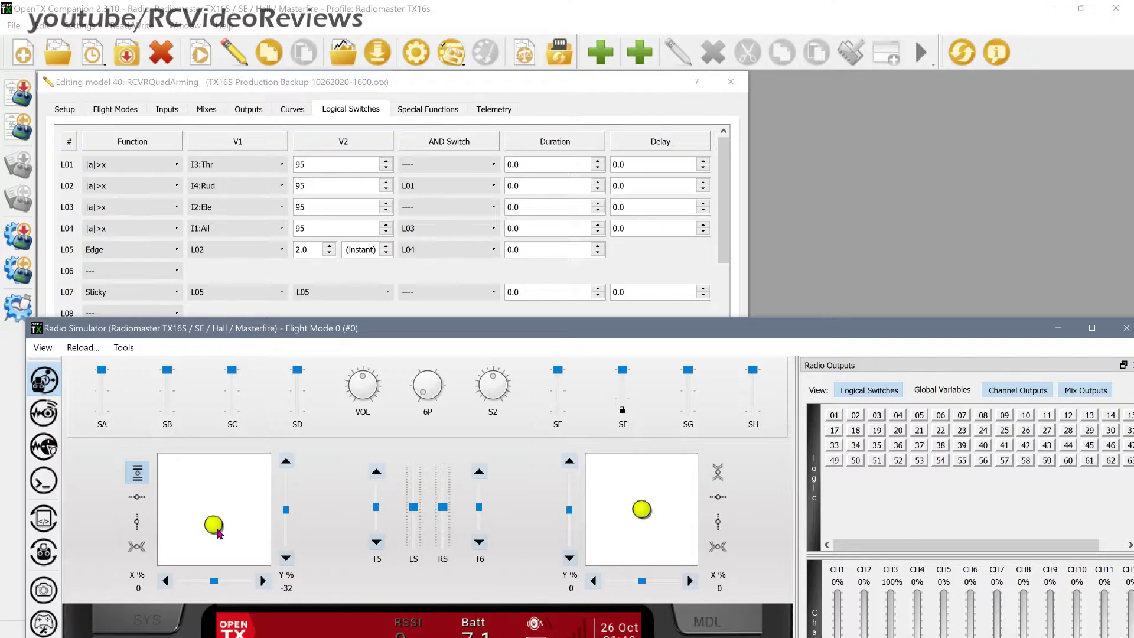
left_click_drag(216, 527, 222, 469)
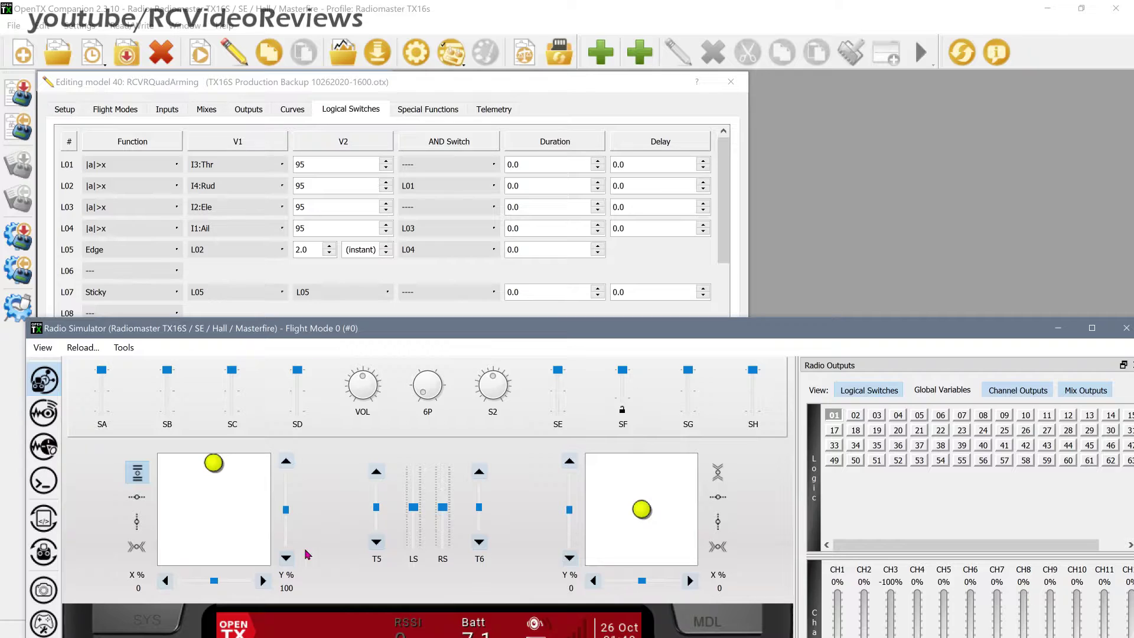
left_click_drag(213, 461, 198, 500)
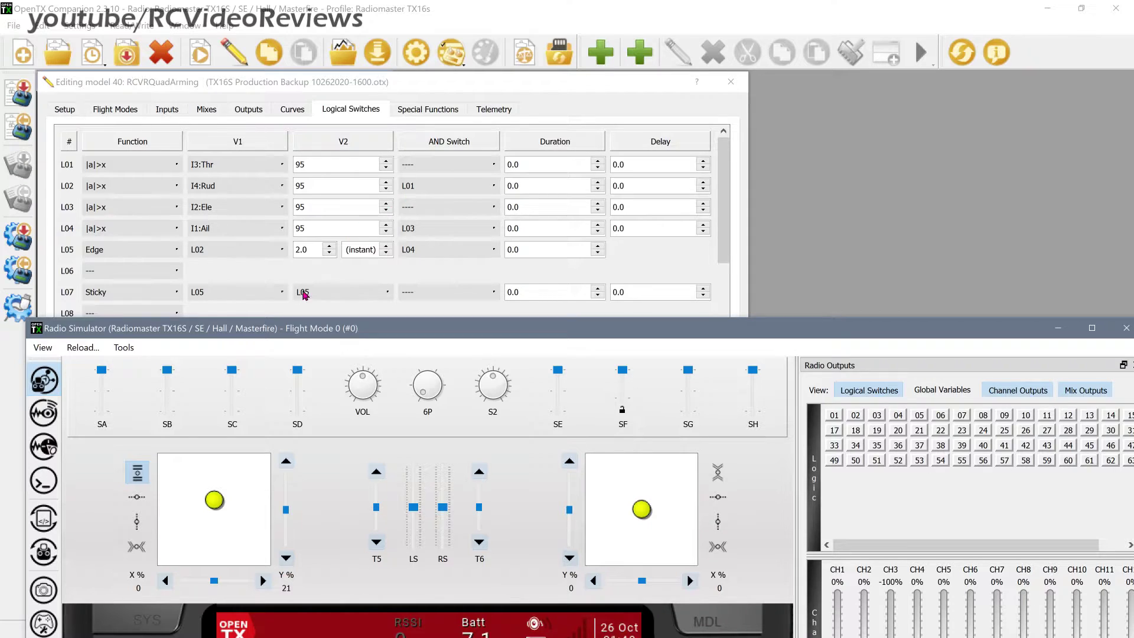
Test L02 by moving the left stick to X 100%, Y -100%, and repeat it with its horizontal position held
left_click_drag(212, 500, 267, 506)
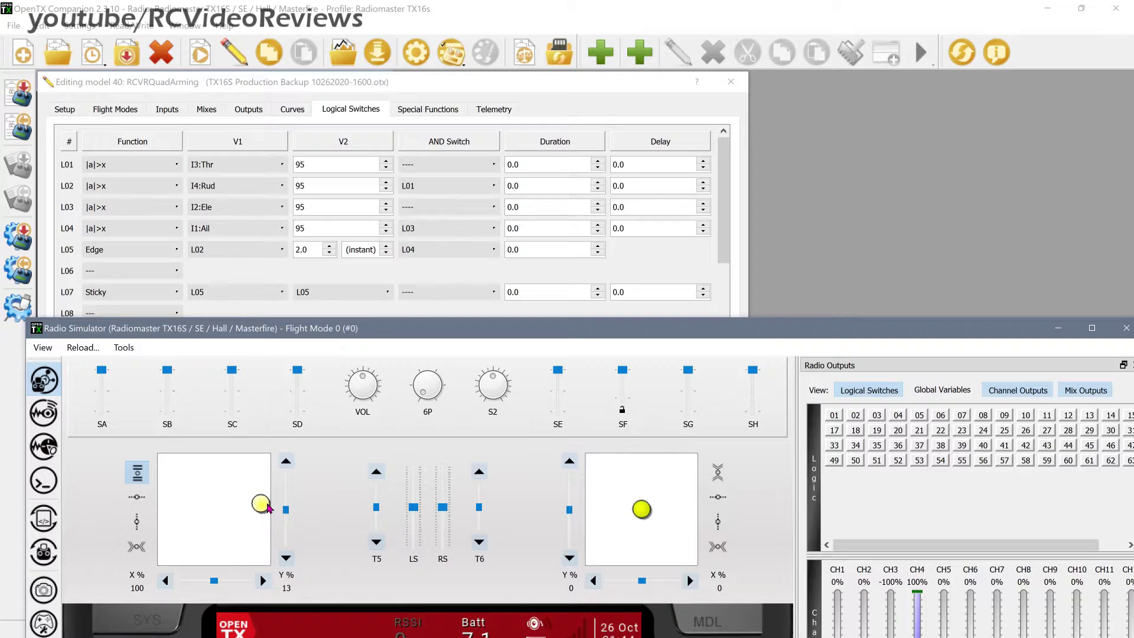
left_click_drag(267, 507, 288, 564)
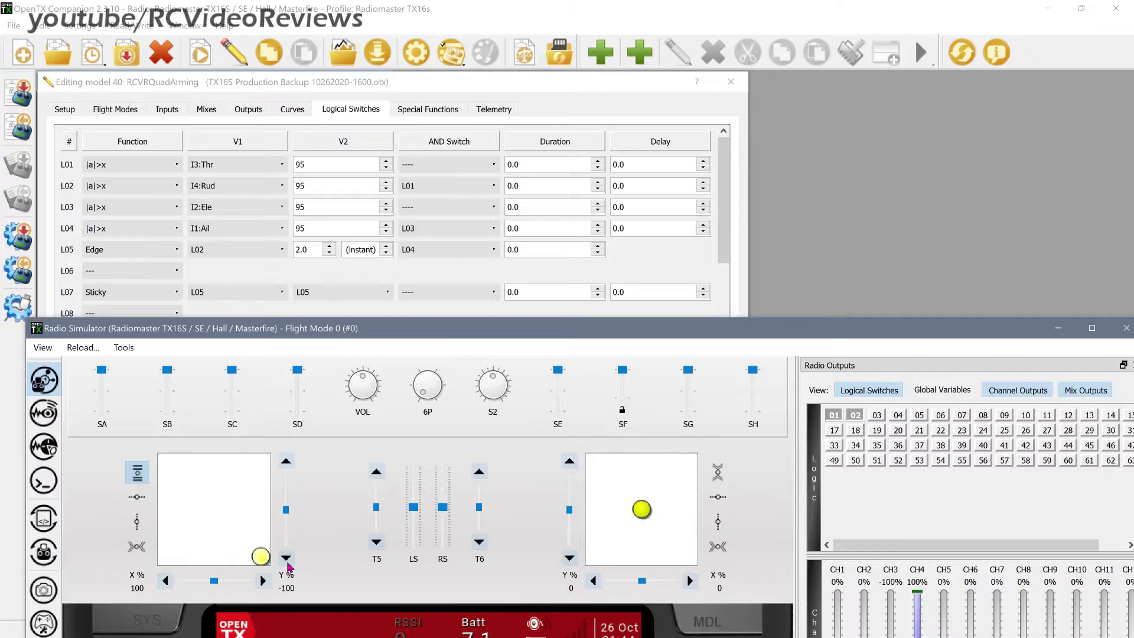
left_click(137, 547)
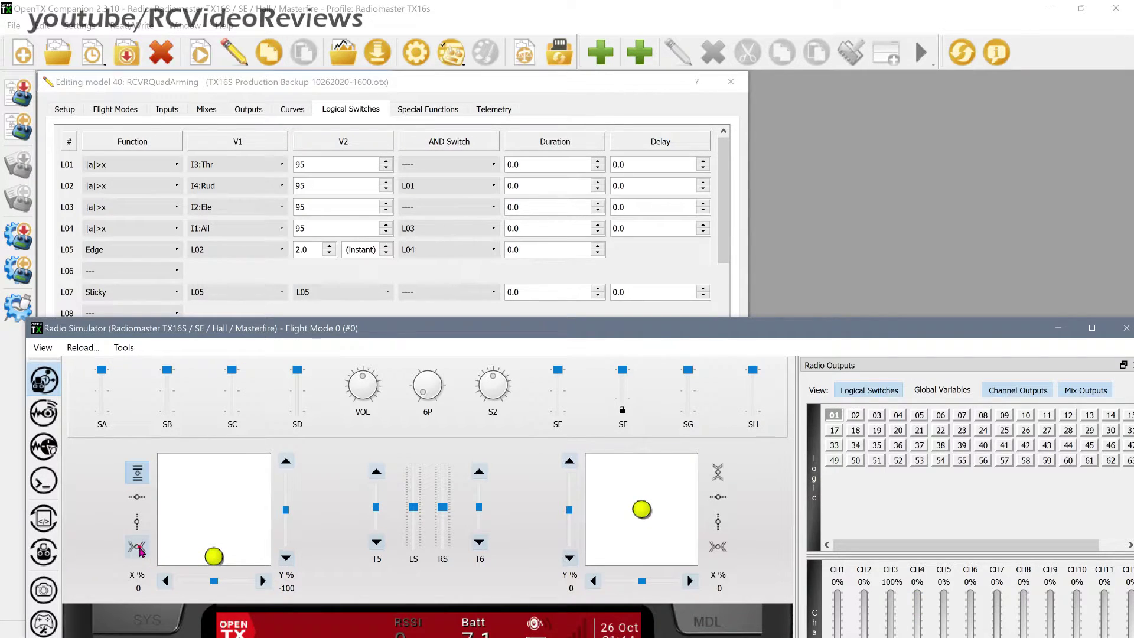
left_click_drag(214, 560, 260, 556)
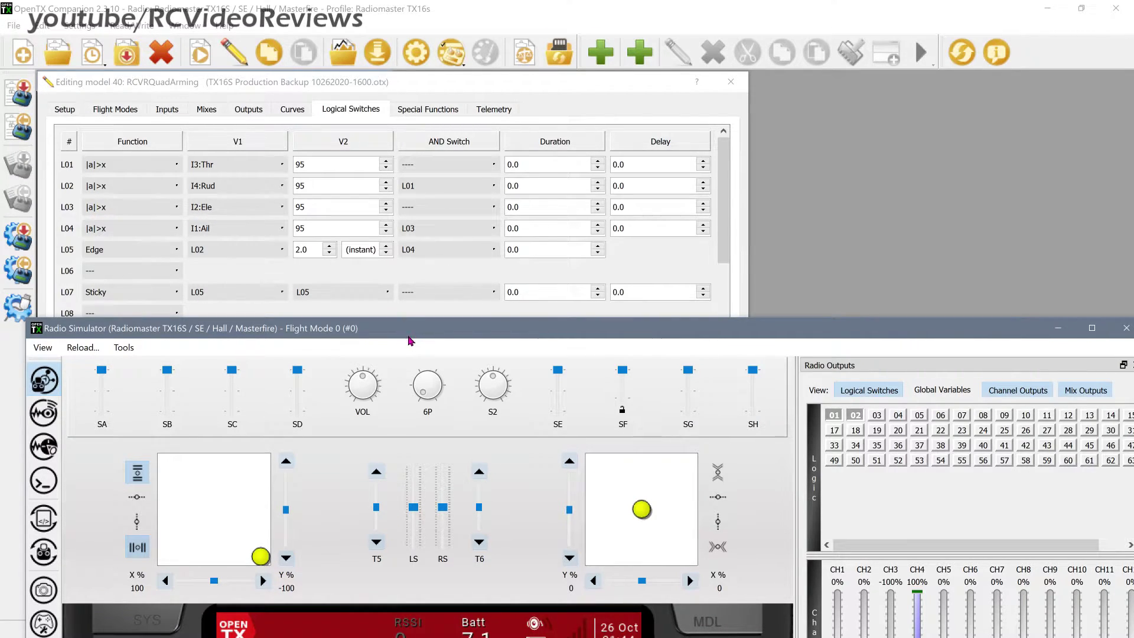
Test L03 and L04 by holding the right stick on both axes at X -100%, Y -100%, keeping the logical switch table in view
left_click_drag(411, 340, 392, 246)
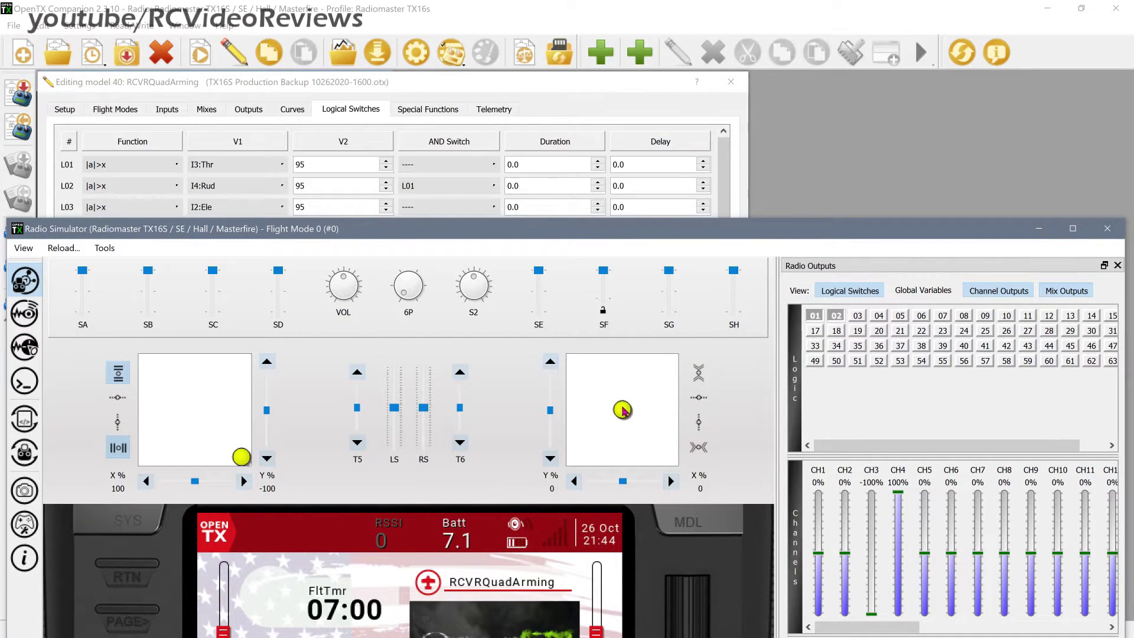
mouse_move(622, 410)
left_mouse_down()
mouse_move(622, 465)
mouse_move(624, 360)
mouse_move(620, 468)
mouse_move(621, 404)
left_mouse_up()
left_click_drag(608, 235, 606, 255)
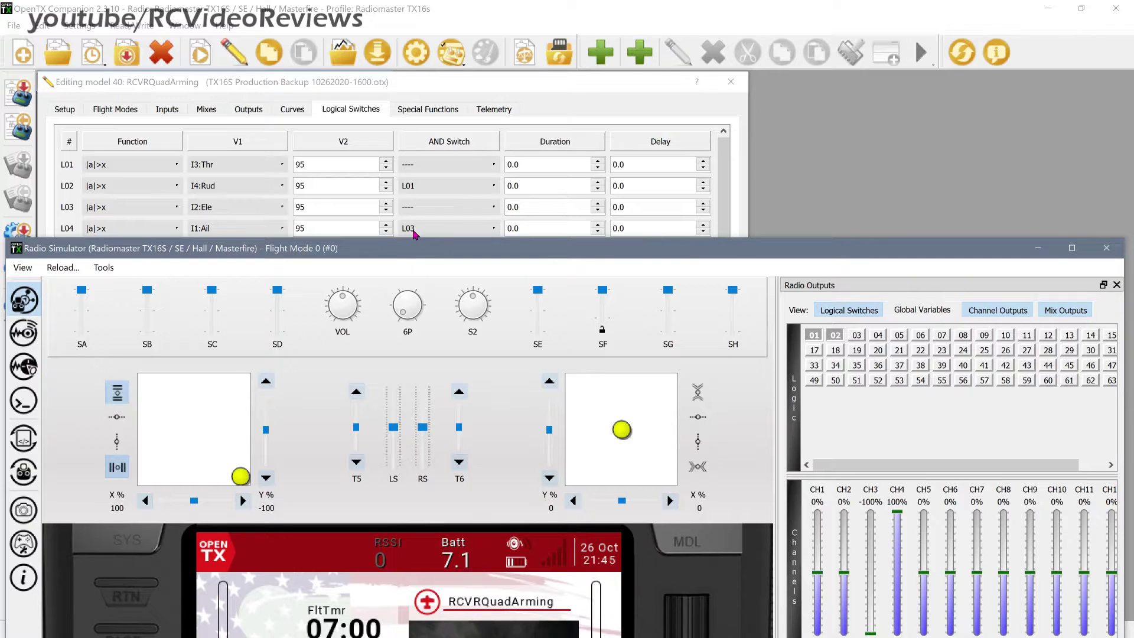
left_click_drag(620, 430, 601, 488)
left_click_drag(561, 251, 555, 284)
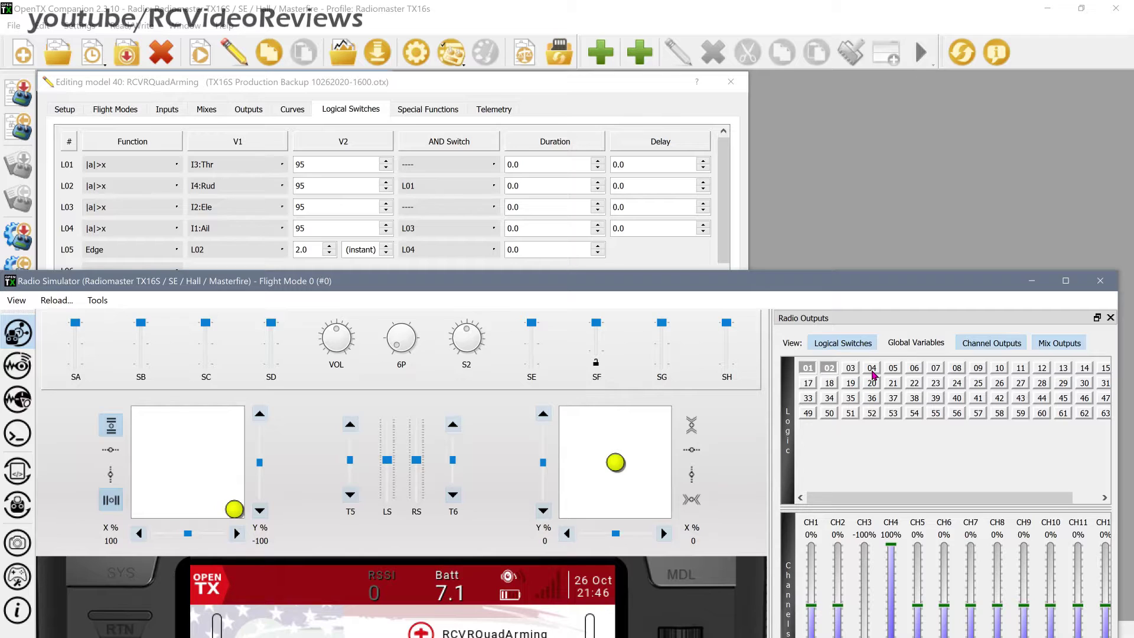
left_click_drag(616, 462, 568, 508)
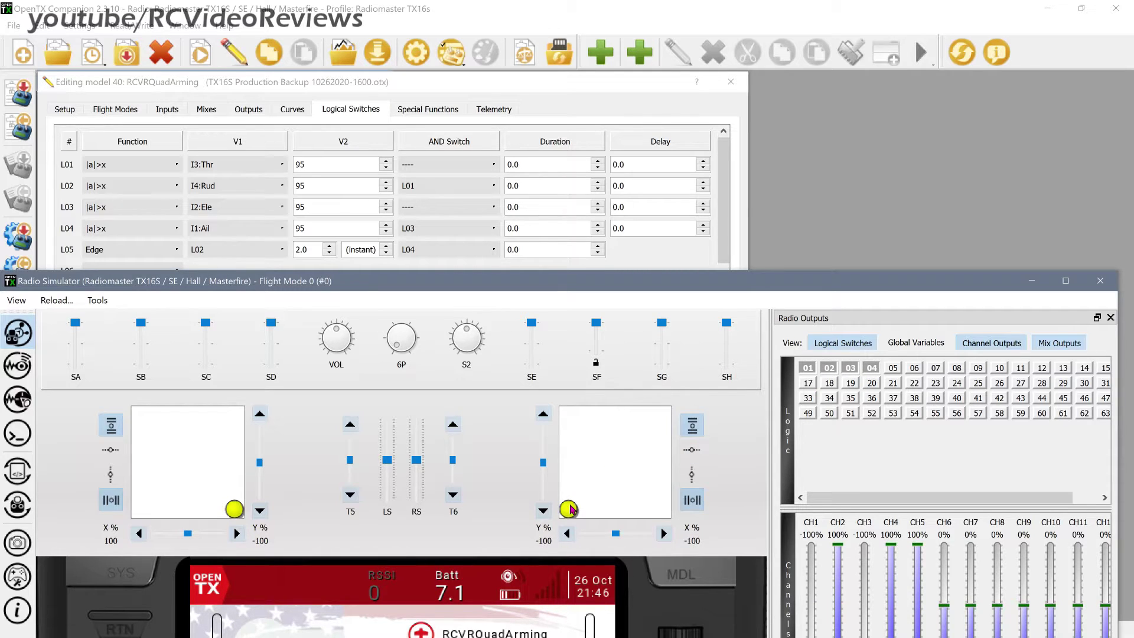
Move the left stick back near centre, about X 15%, Y -4%, and close the simulator
left_click(235, 509)
mouse_move(234, 509)
left_mouse_down()
mouse_move(199, 473)
mouse_move(235, 509)
left_mouse_up()
left_click_drag(237, 512, 197, 465)
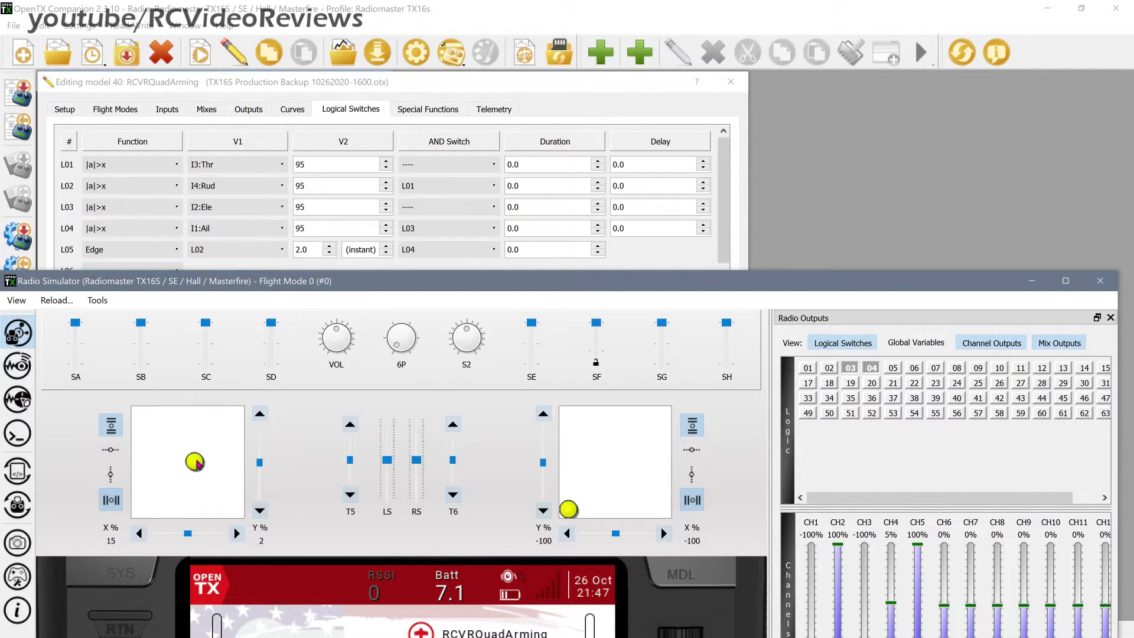
left_click_drag(198, 464, 198, 467)
left_click_drag(172, 284, 178, 316)
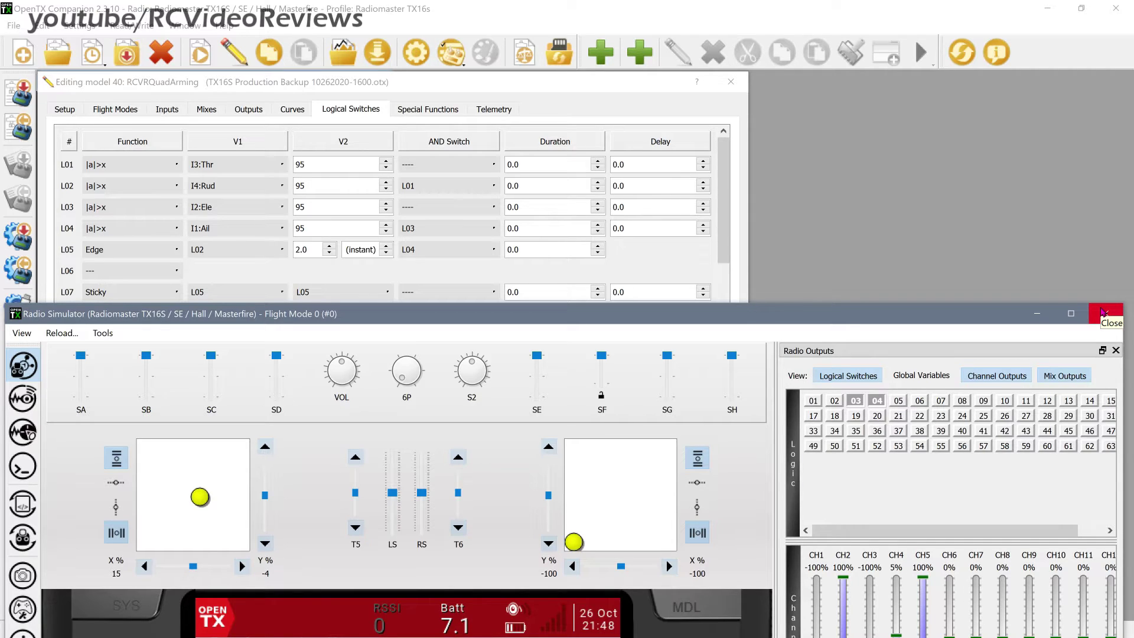
left_click(1103, 313)
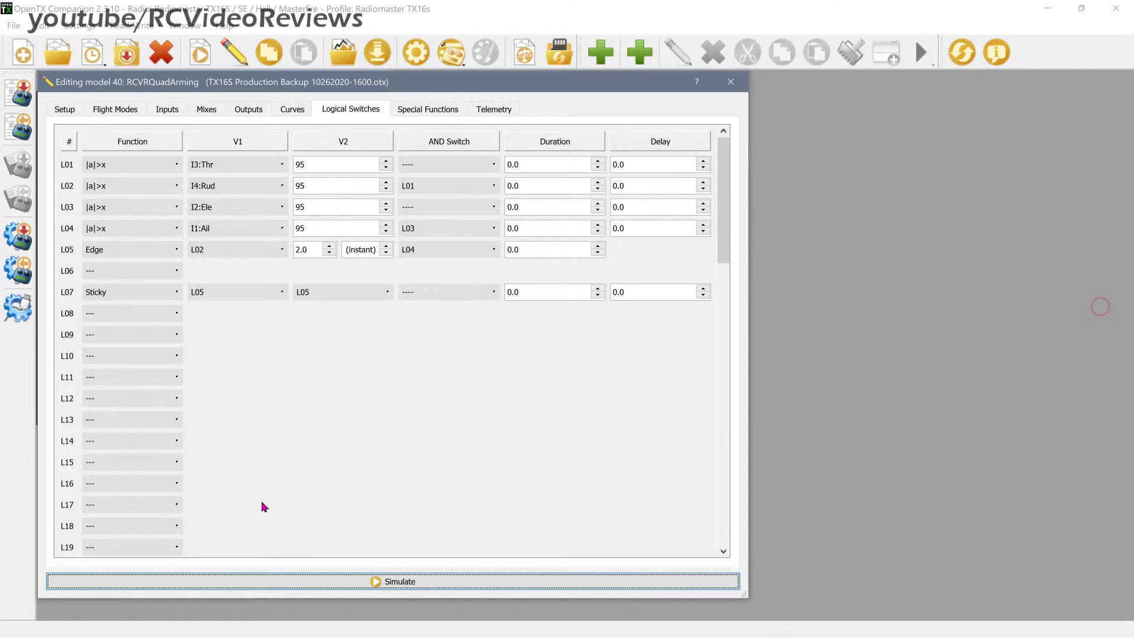
Restart the model simulation and make both sticks hold their horizontal and vertical positions
left_click(307, 581)
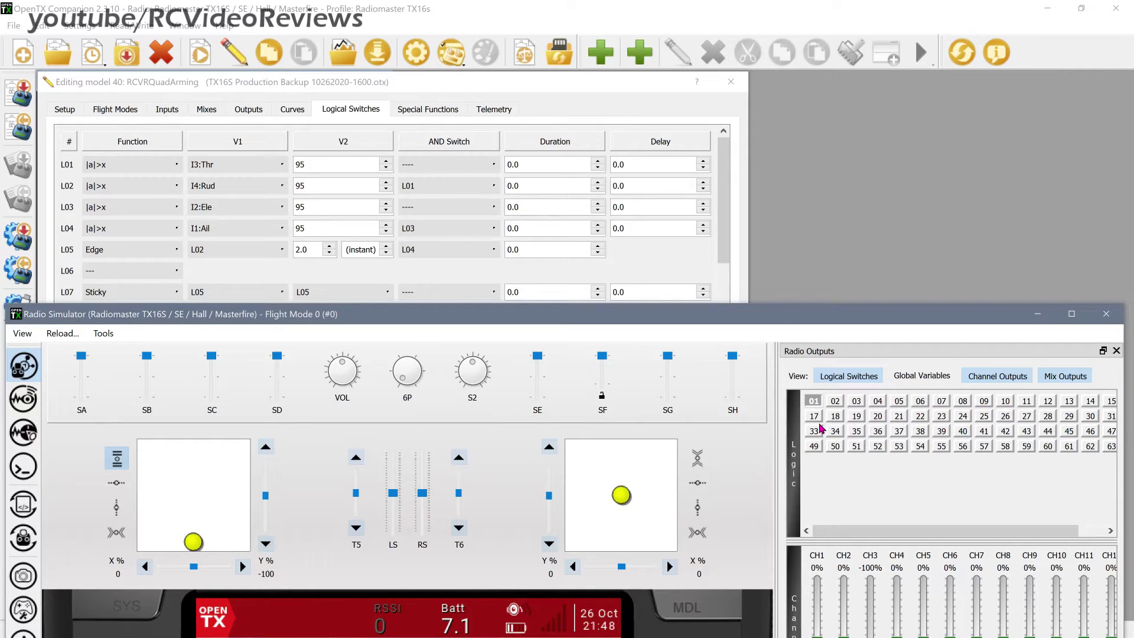
left_click(110, 533)
left_click(697, 458)
left_click(697, 532)
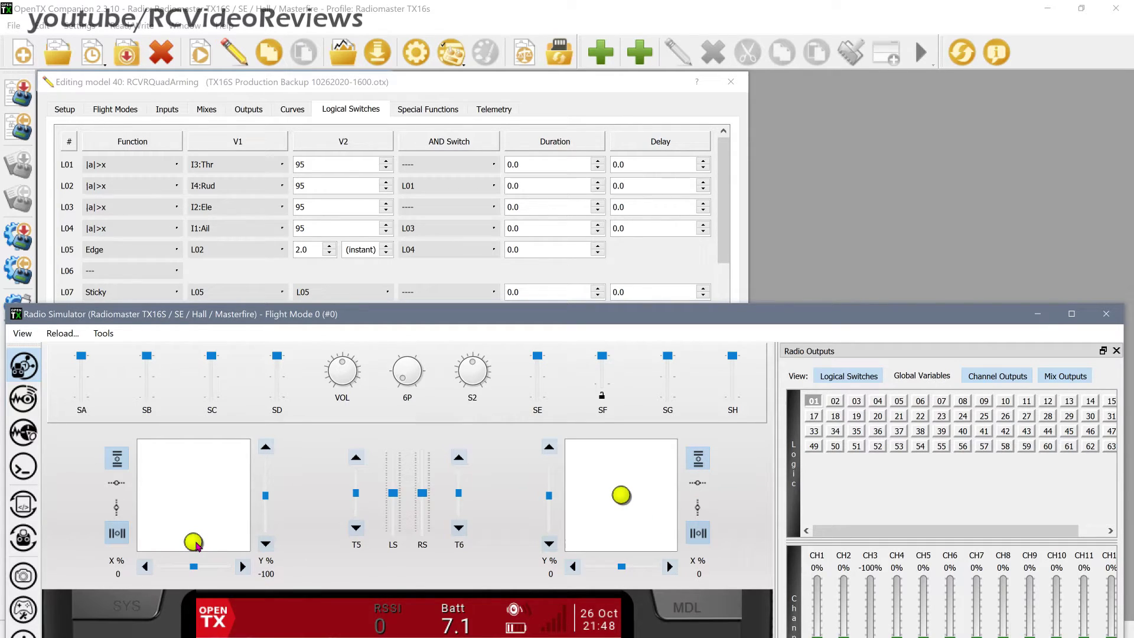
Trigger the arming gesture by moving the right stick to X -100%, Y -100% and the left stick to X 100%, Y -100%
left_click_drag(625, 503, 571, 552)
left_click_drag(678, 311, 690, 189)
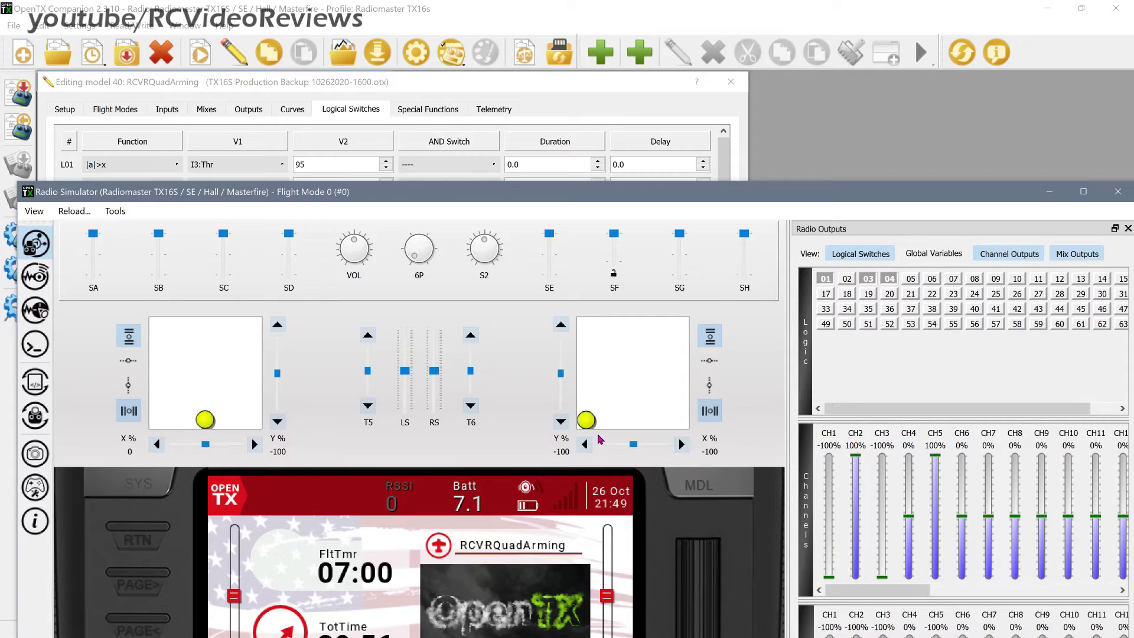
left_click_drag(588, 421, 573, 450)
left_click_drag(205, 420, 252, 420)
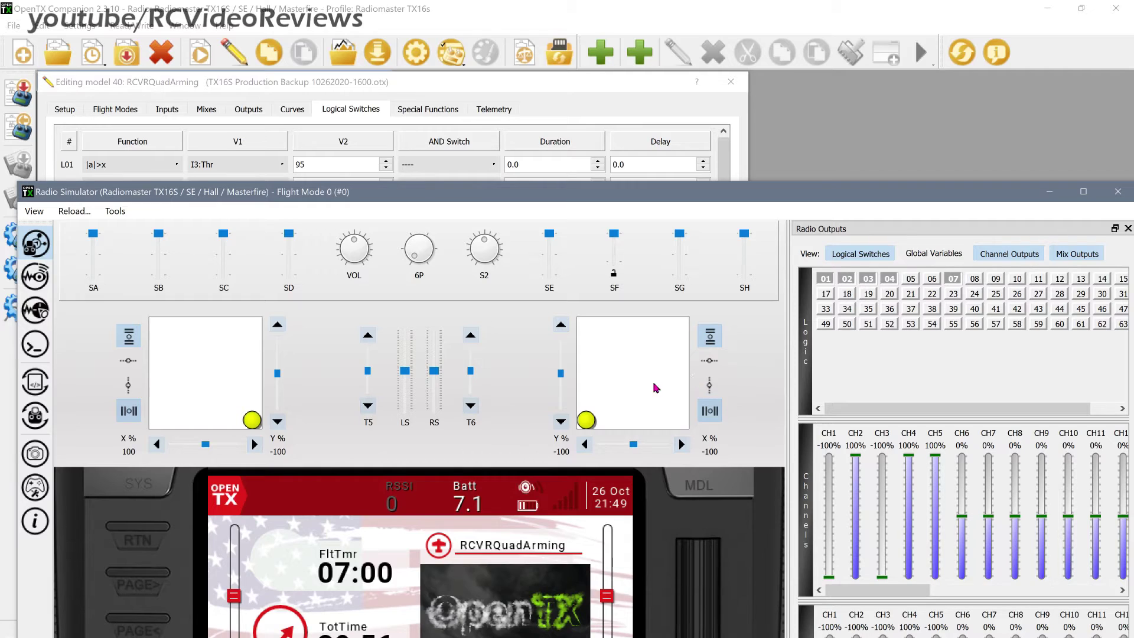
Test throttle at about 19% and -25%, and toggle L07 twice by returning the left stick to X 100%, Y -100%
left_click_drag(252, 420, 242, 364)
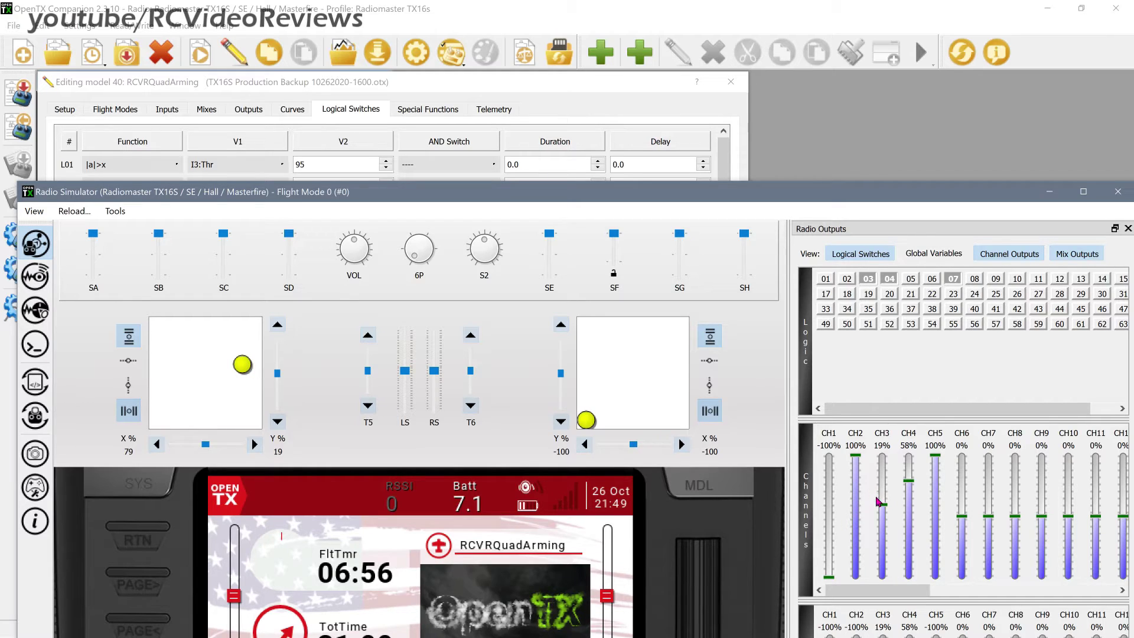
left_click_drag(238, 380, 216, 396)
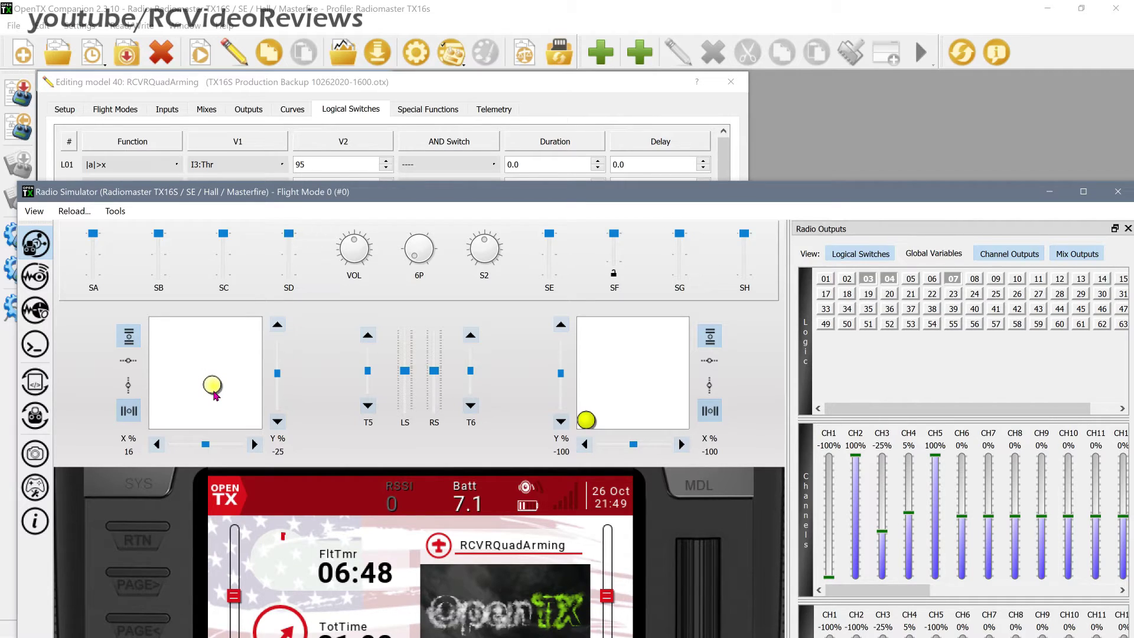
left_click_drag(214, 395, 254, 420)
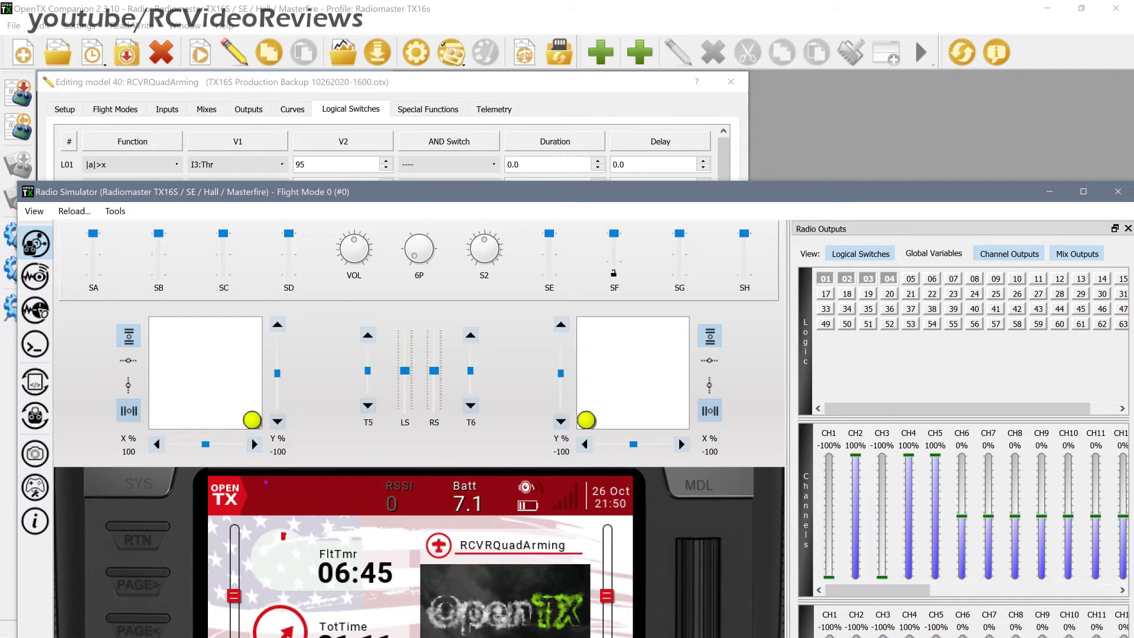
left_click_drag(249, 422, 207, 403)
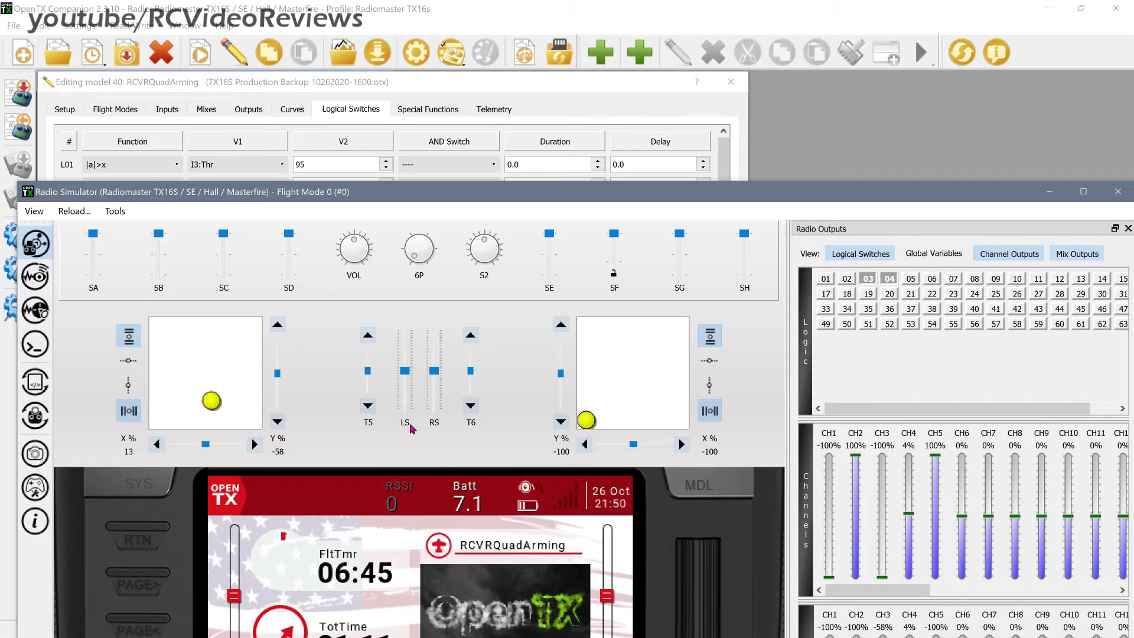
mouse_move(589, 423)
left_mouse_down()
mouse_move(662, 392)
mouse_move(588, 425)
left_mouse_up()
left_click_drag(211, 401, 252, 430)
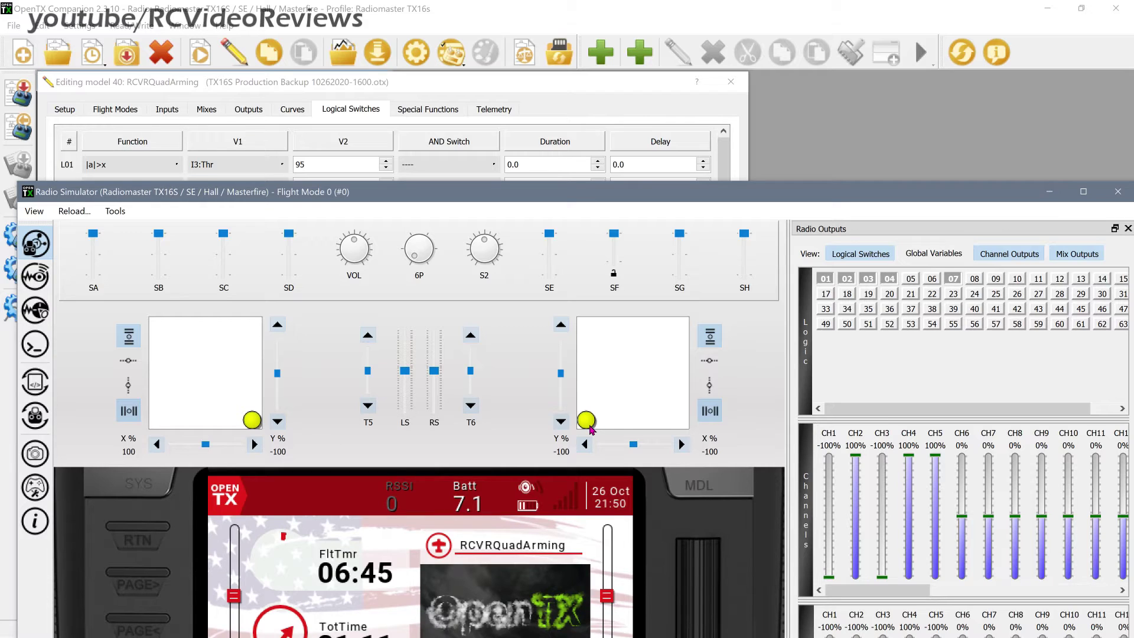
Test other corner pairs: right stick X 100%, Y 100% with left X -100%, Y -100%, and right X -100%, Y 100% with left X 100%, Y 100%
left_click_drag(590, 428, 714, 313)
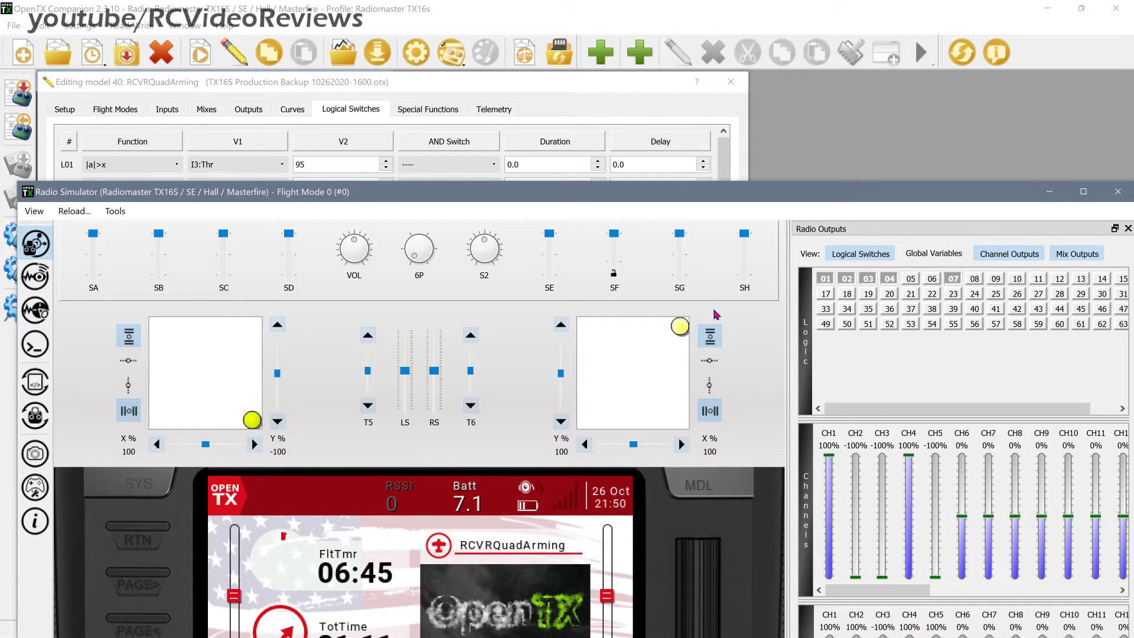
left_click_drag(260, 422, 144, 438)
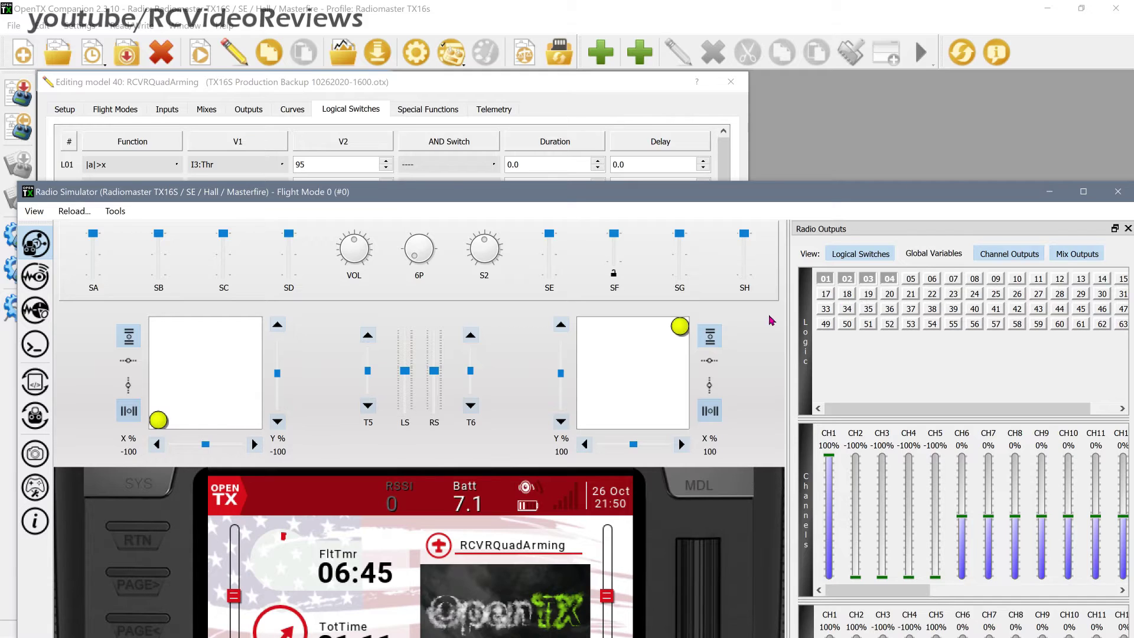
left_click_drag(676, 327, 584, 325)
left_click_drag(157, 418, 252, 326)
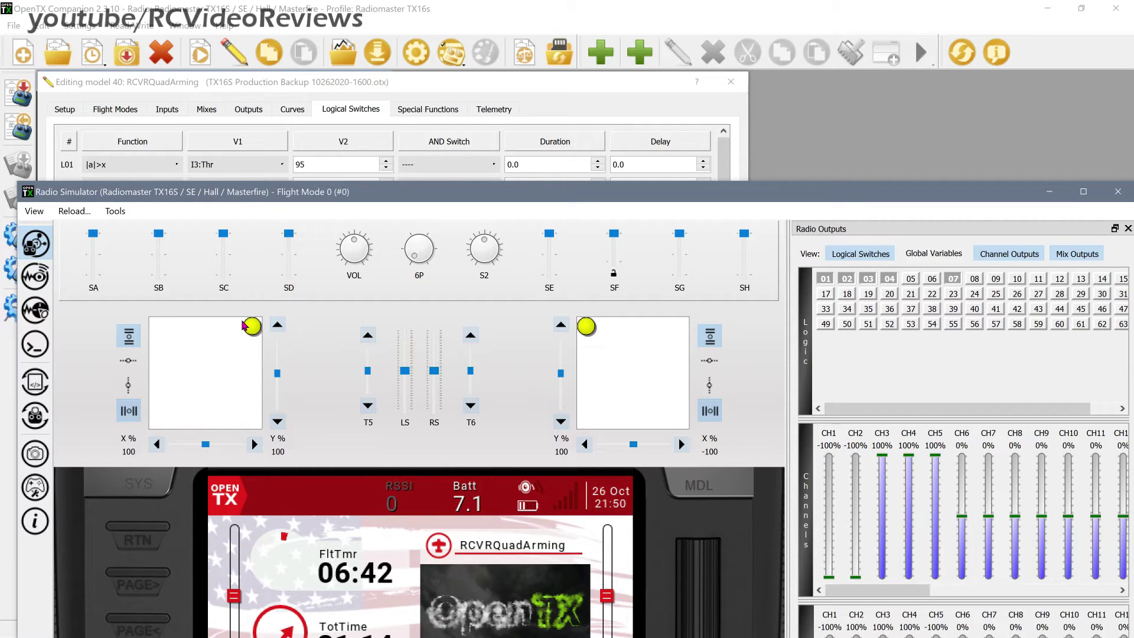
Repeat the arming gesture with the left stick at X 100%, Y -100% and the right at X -100%, Y -100%, and close the simulator
left_click_drag(244, 324, 282, 453)
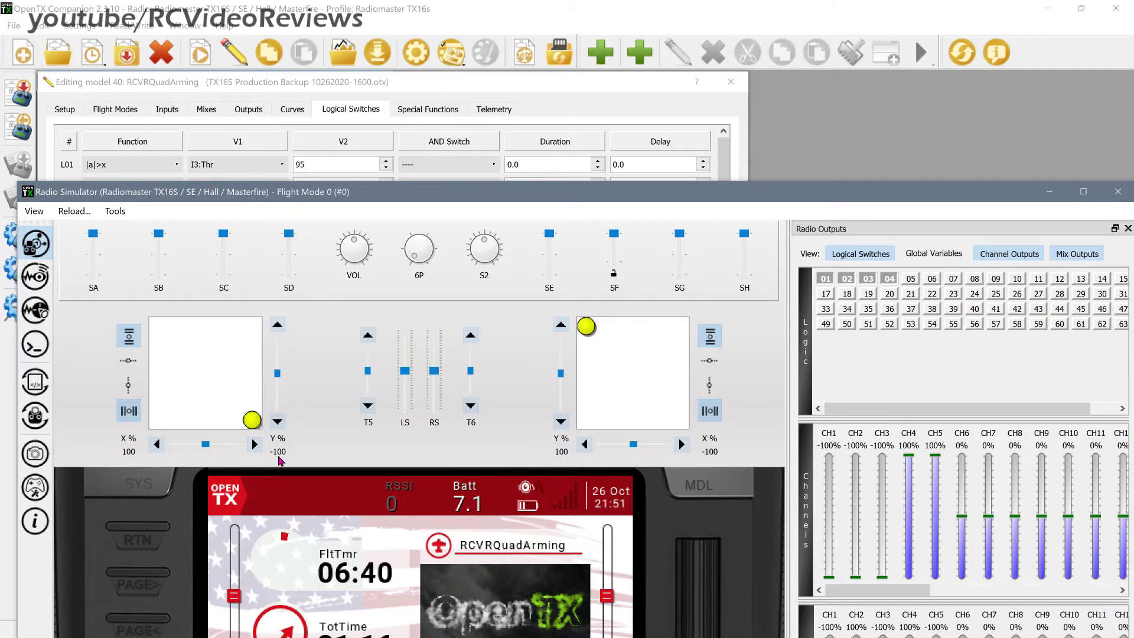
left_click_drag(586, 326, 558, 437)
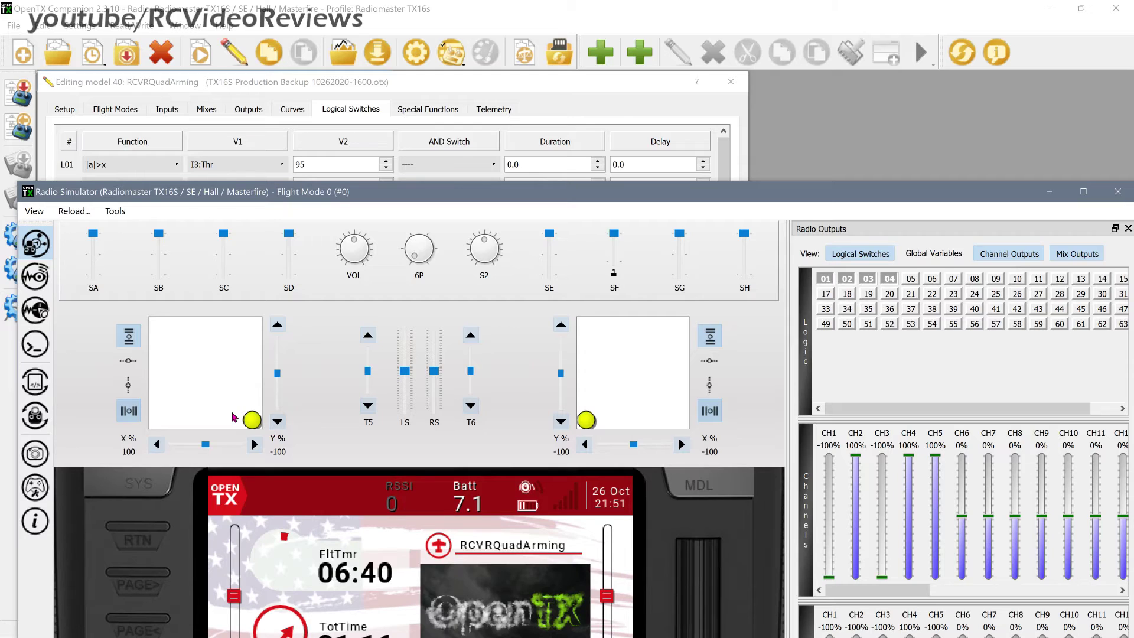
mouse_move(252, 420)
left_mouse_down()
mouse_move(235, 420)
mouse_move(259, 421)
left_mouse_up()
left_click_drag(590, 428, 553, 431)
left_click_drag(372, 194, 372, 201)
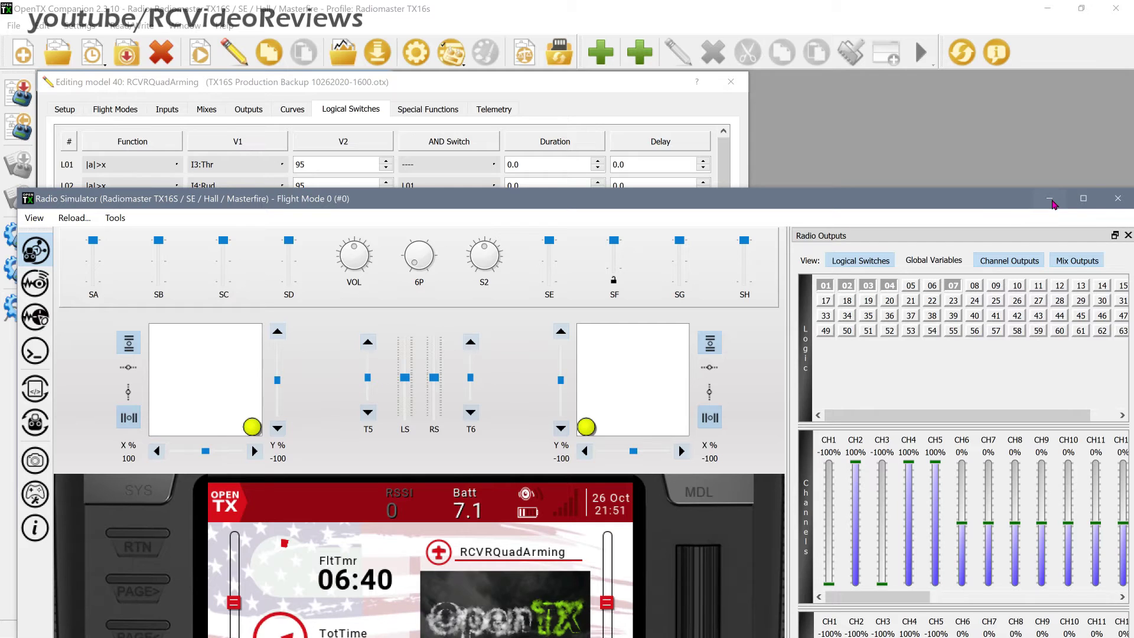
left_click(1117, 198)
Review the model's special functions, checking the SF1 throttle override parameter and playing the thrdis and thract audio tracks
left_click(423, 111)
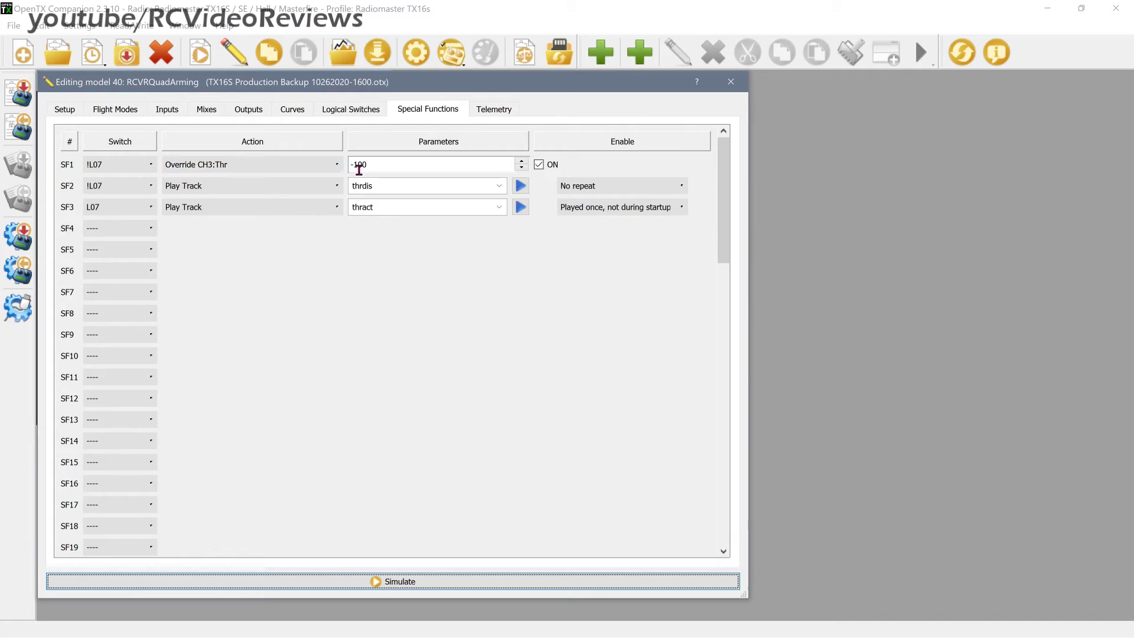
double_click(390, 164)
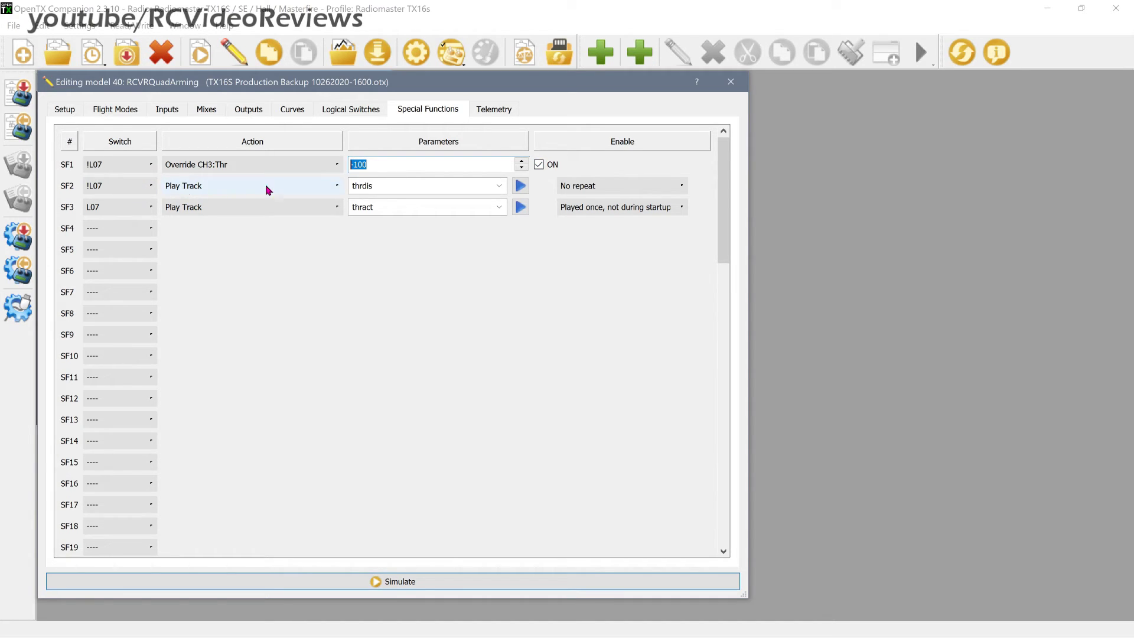
left_click(520, 186)
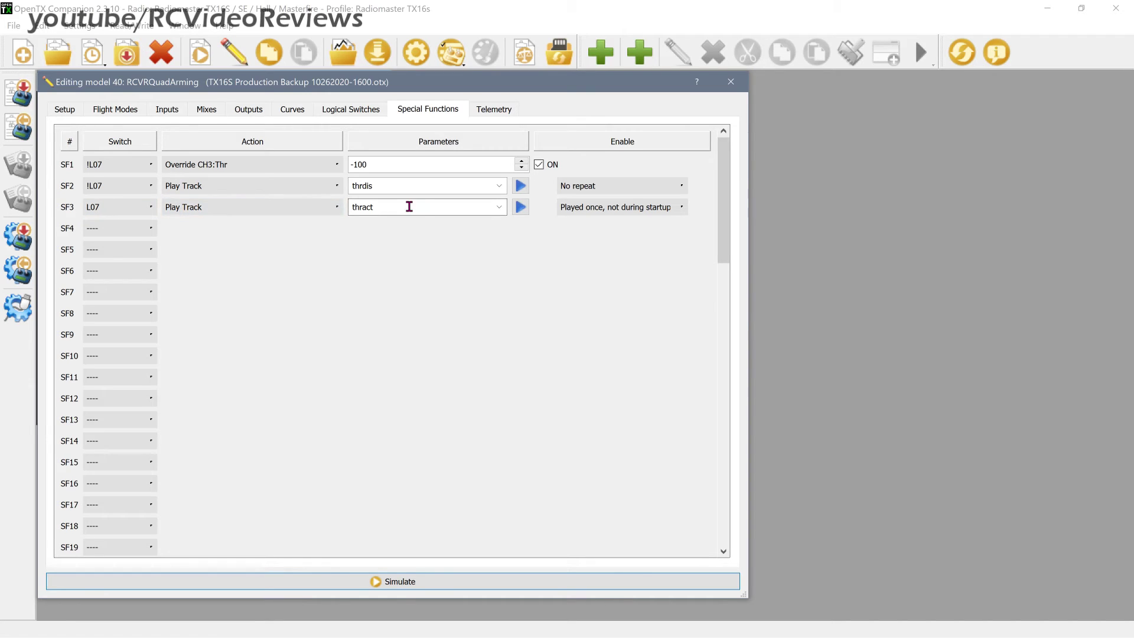
left_click(520, 208)
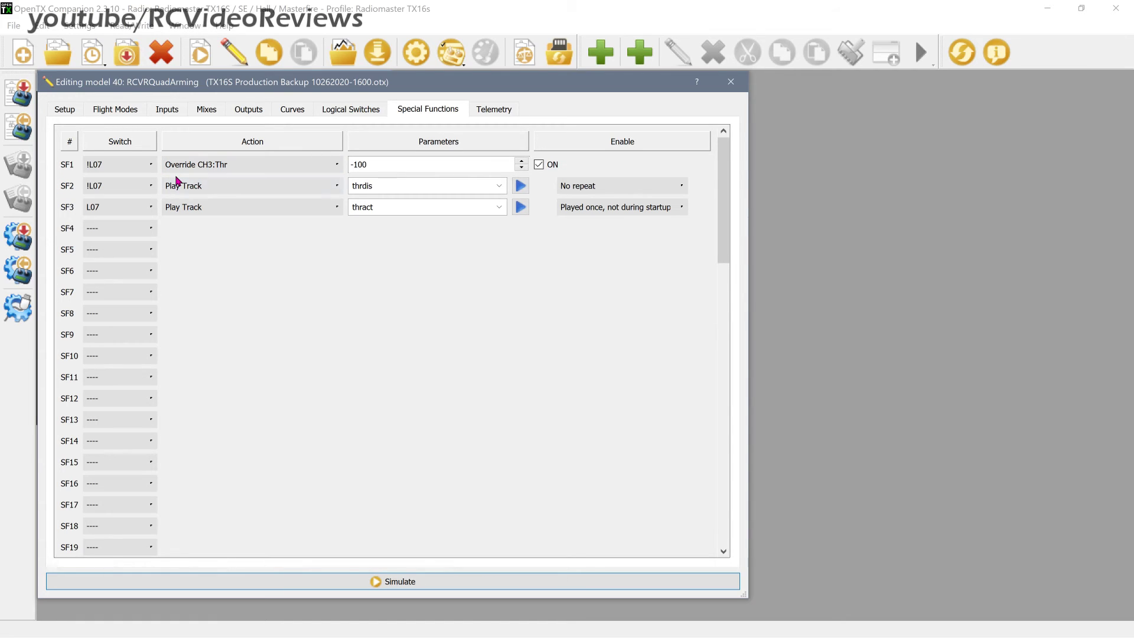
left_click(368, 189)
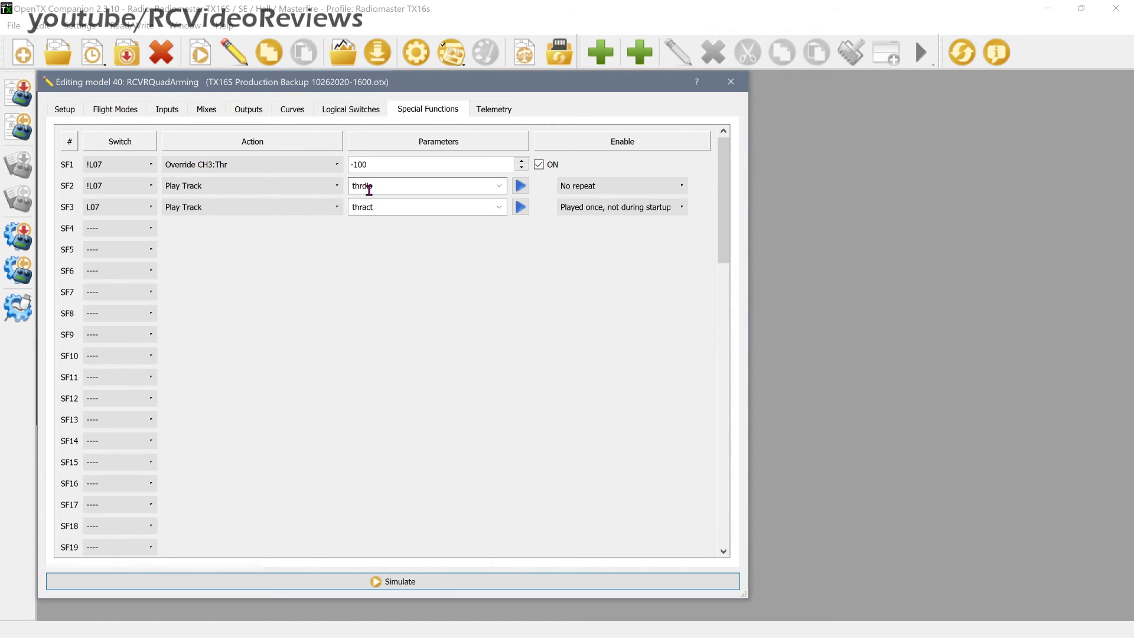